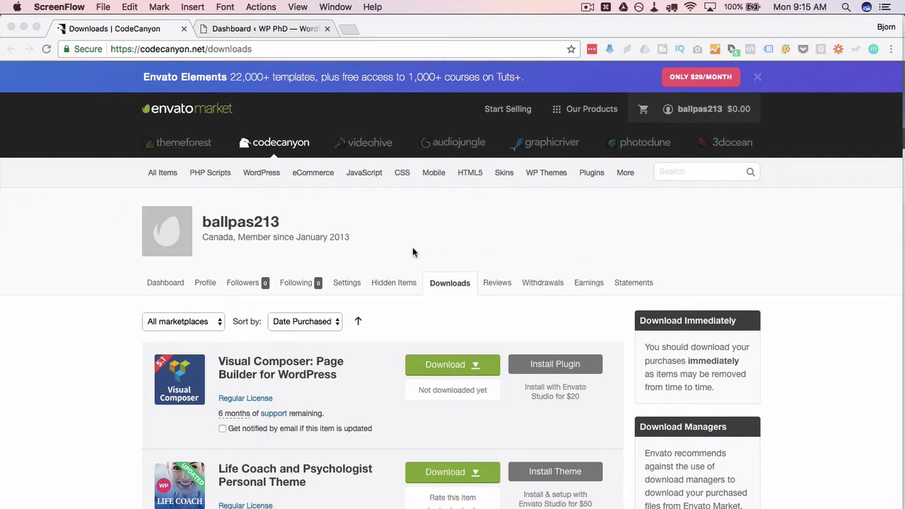
- Download Visual Composer's 'Installable WordPress file only' zip from CodeCanyon and show it in Finder
scroll(413, 253, down, 2)
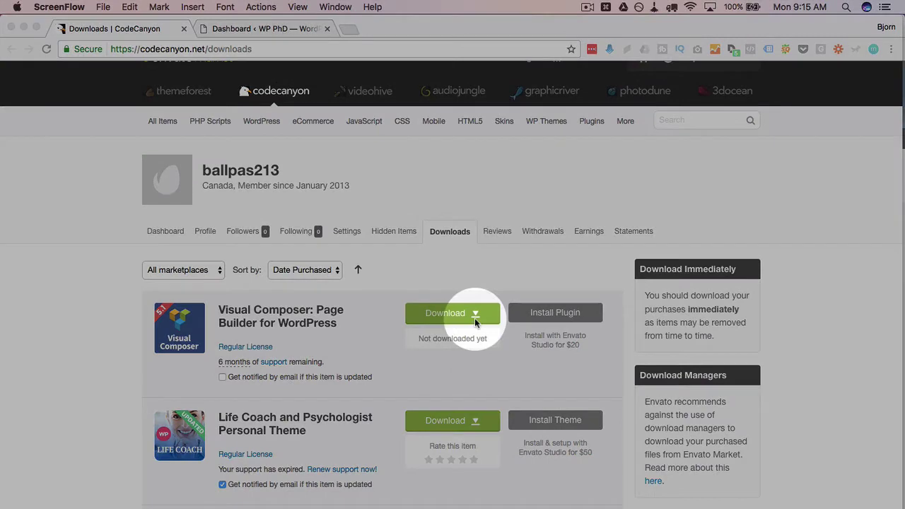
click(475, 322)
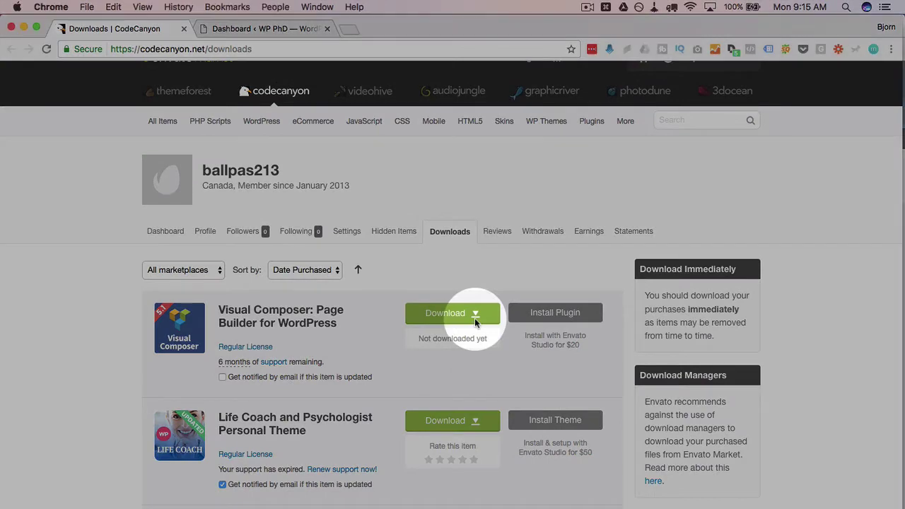
click(475, 318)
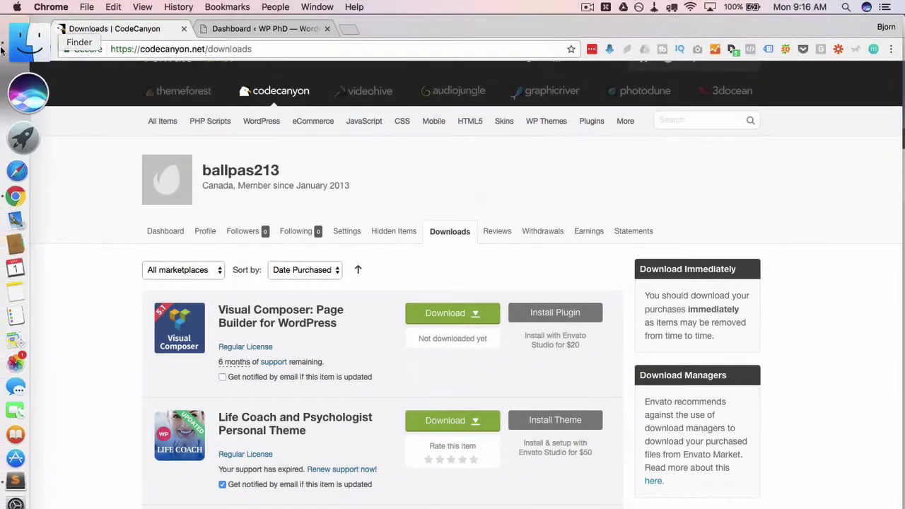
click(25, 35)
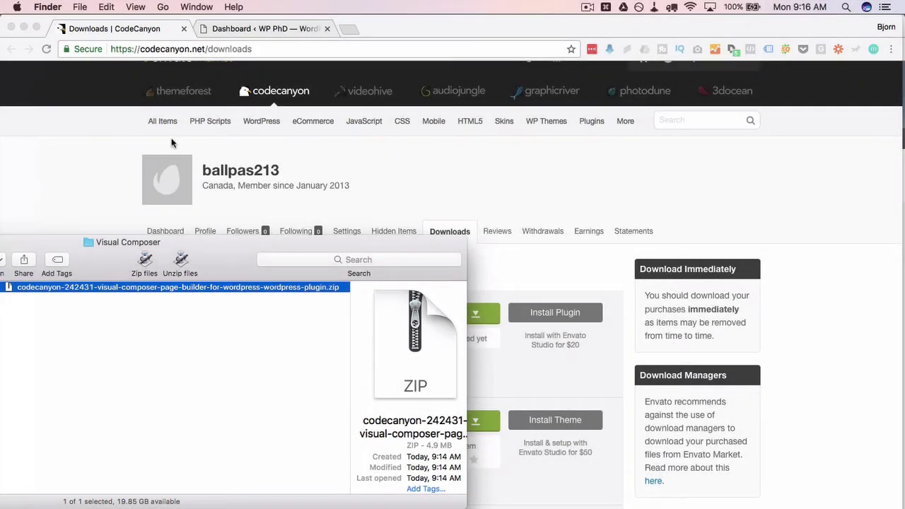
- Go to Plugins > Add New > Upload Plugin in the WordPress dashboard
click(173, 145)
click(263, 28)
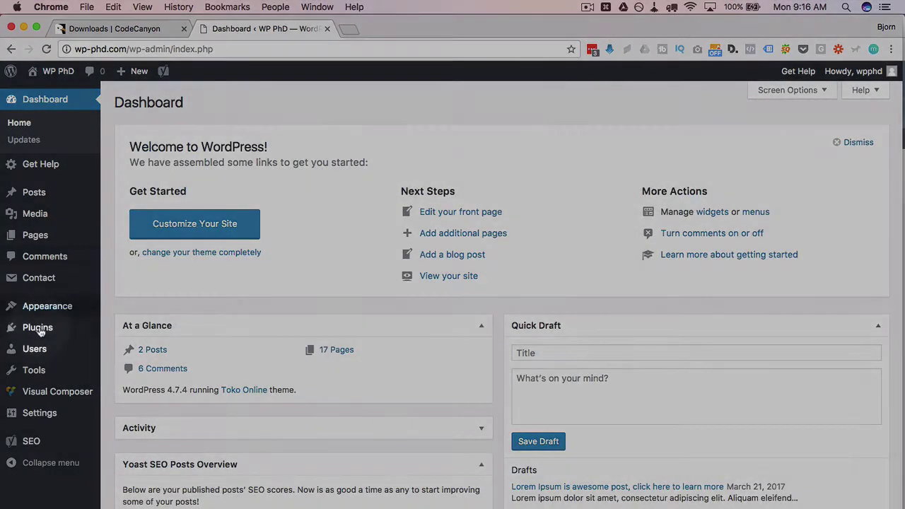
mouse_move(35, 331)
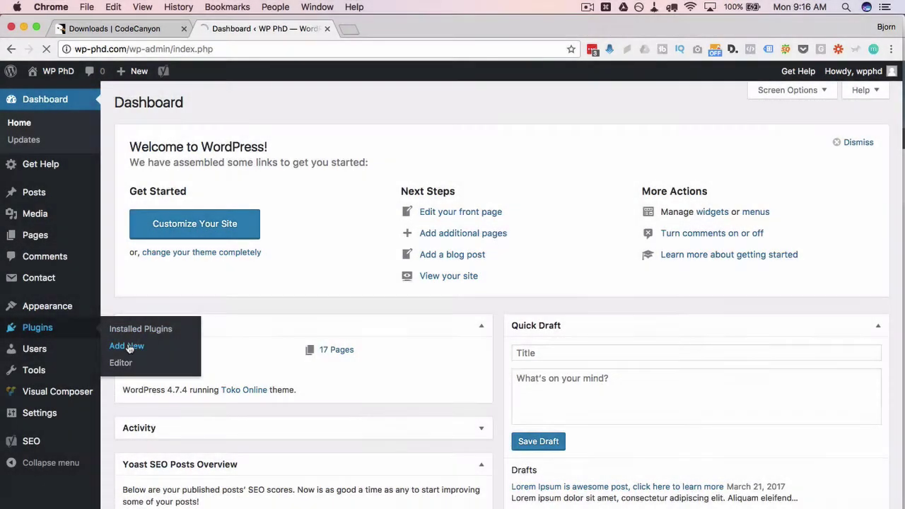
click(126, 346)
click(227, 103)
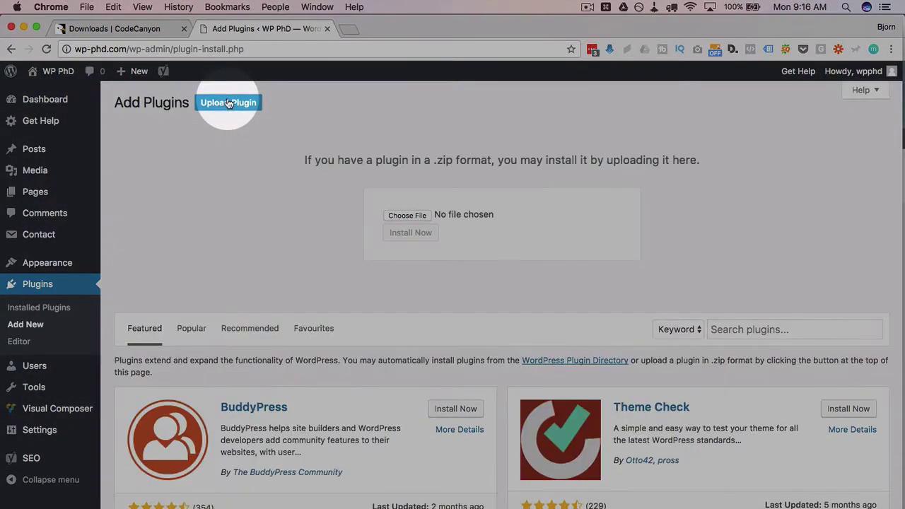
- Drag the Visual Composer plugin zip from Finder onto the upload form's Choose File
click(14, 51)
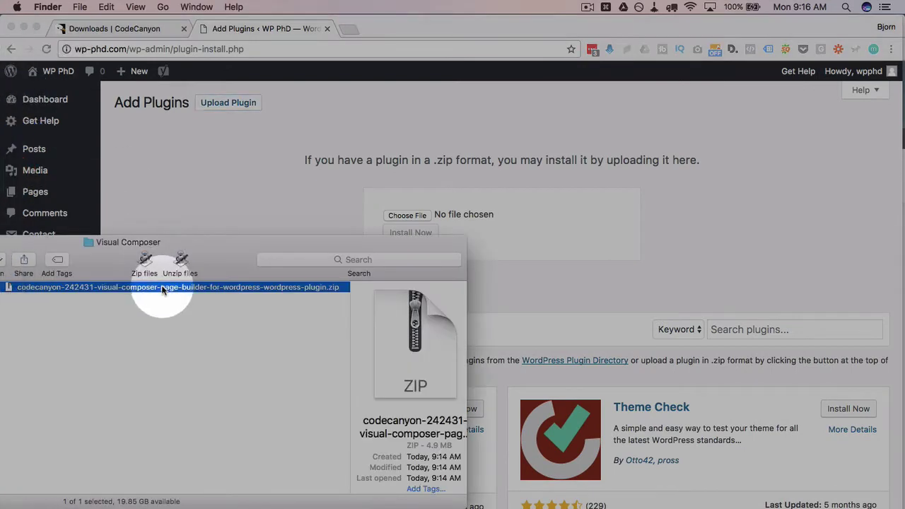
drag(162, 292, 475, 217)
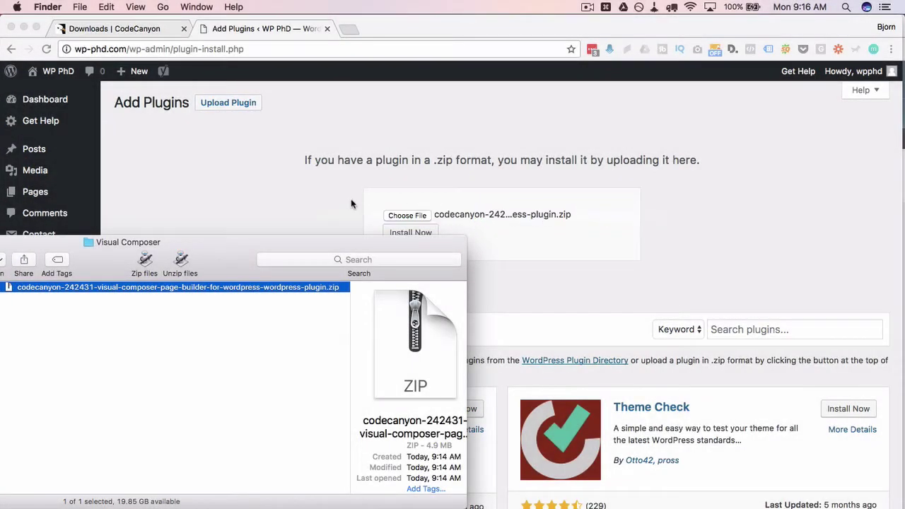
click(330, 205)
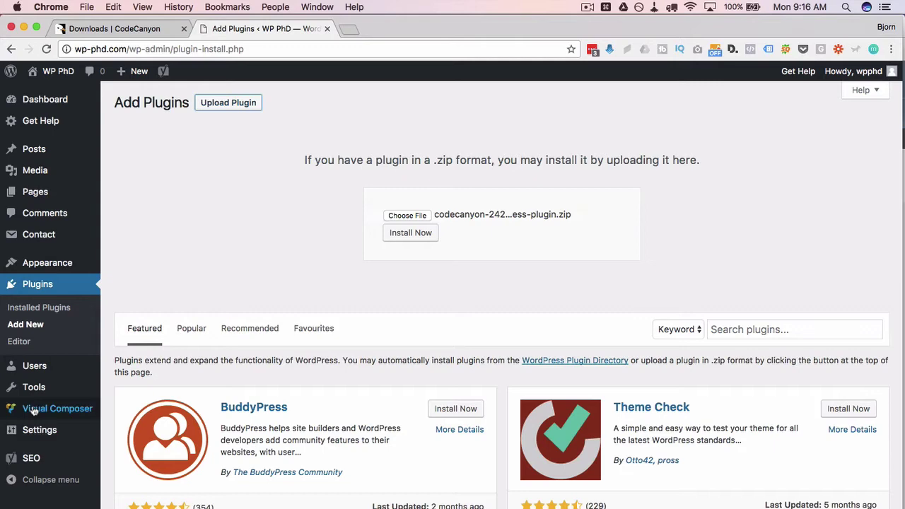
mouse_move(39, 413)
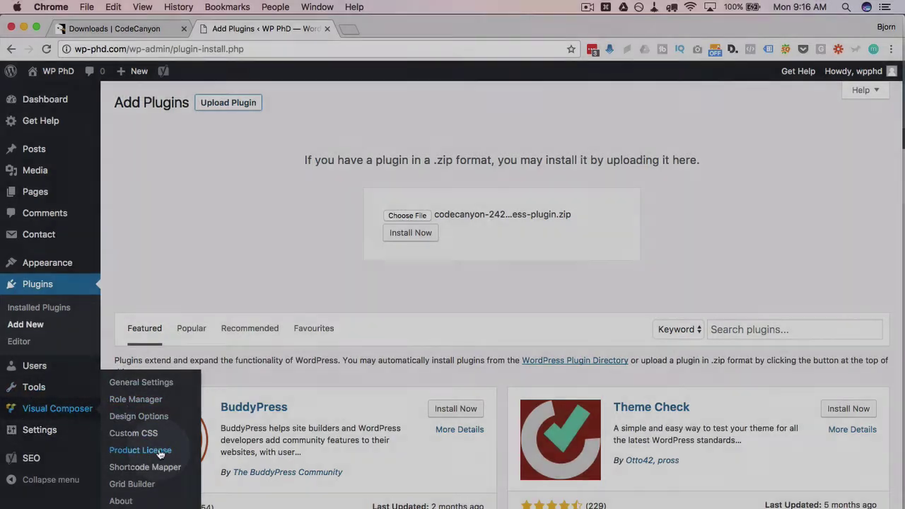
- Start Visual Composer license activation from Product License and approve WPBakery Support Portal's Envato access
click(160, 453)
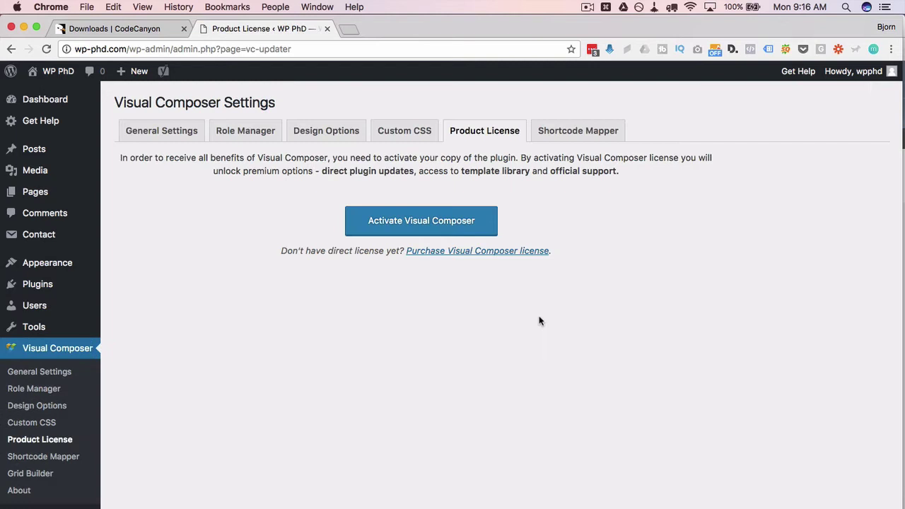
click(478, 226)
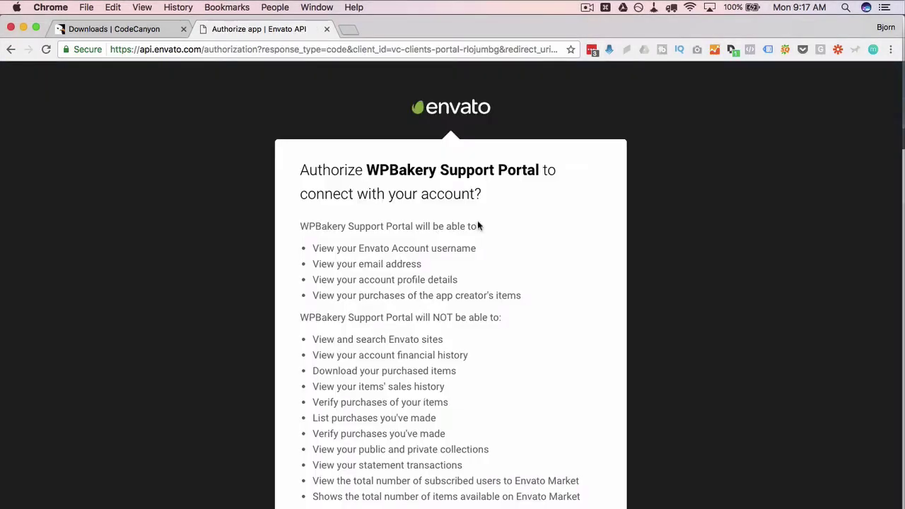
scroll(478, 225, down, 4)
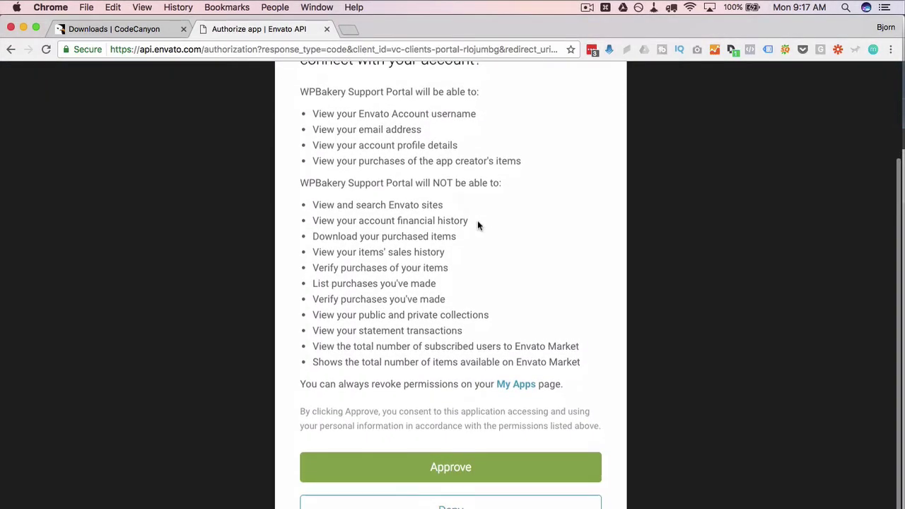
scroll(478, 224, up, 2)
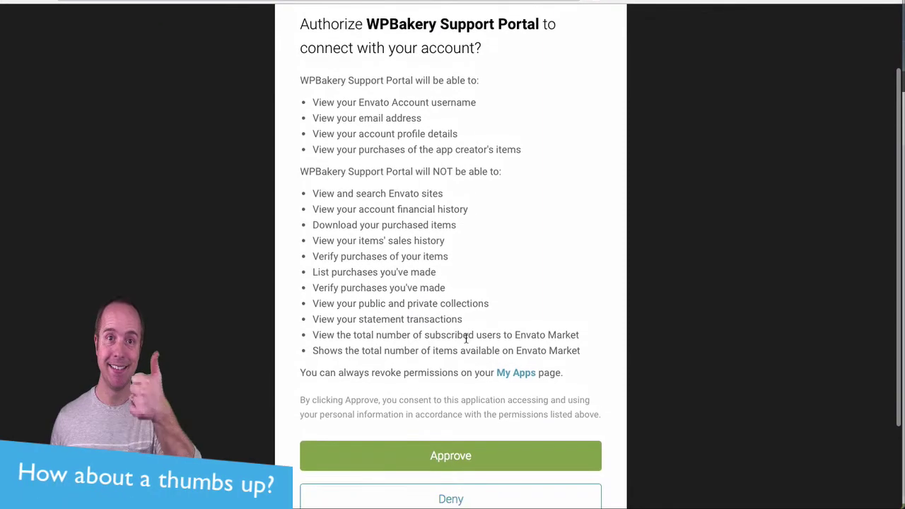
click(455, 455)
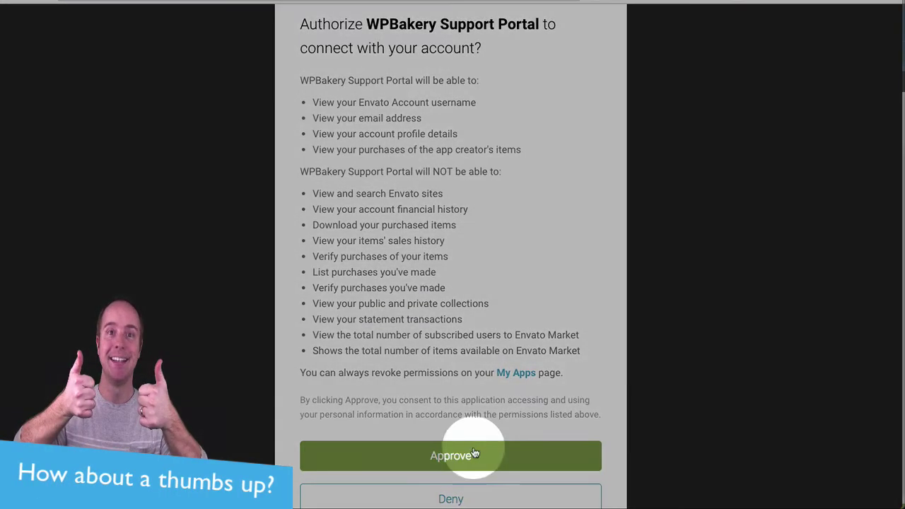
scroll(475, 450, down, 2)
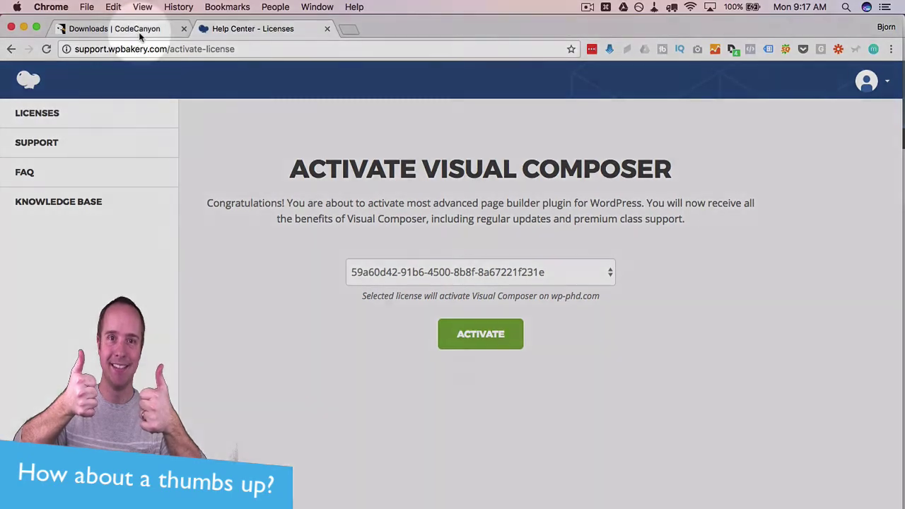
- Select the only available license and activate Visual Composer for wp-phd.com
click(139, 32)
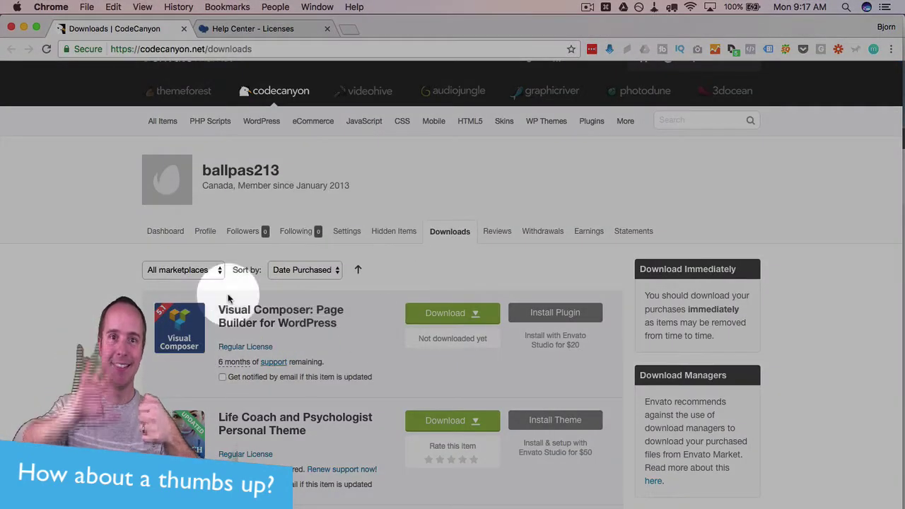
click(271, 30)
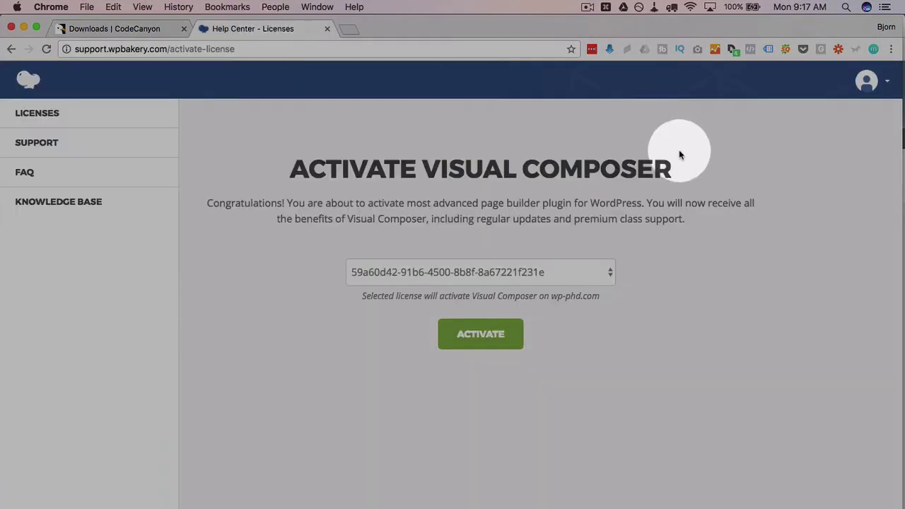
click(613, 273)
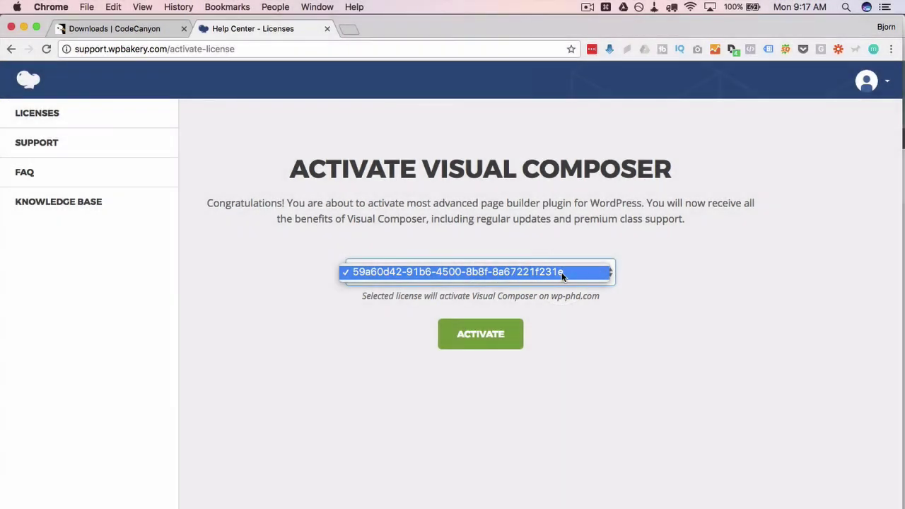
click(508, 274)
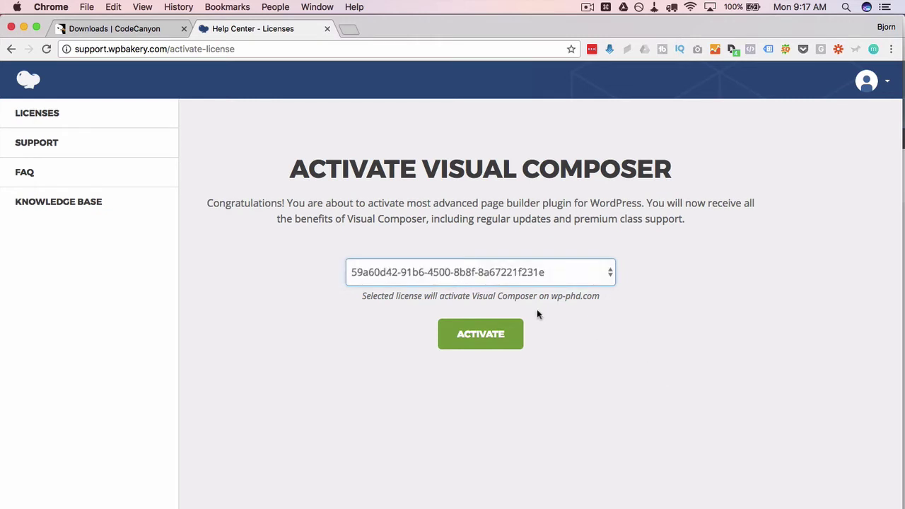
click(475, 359)
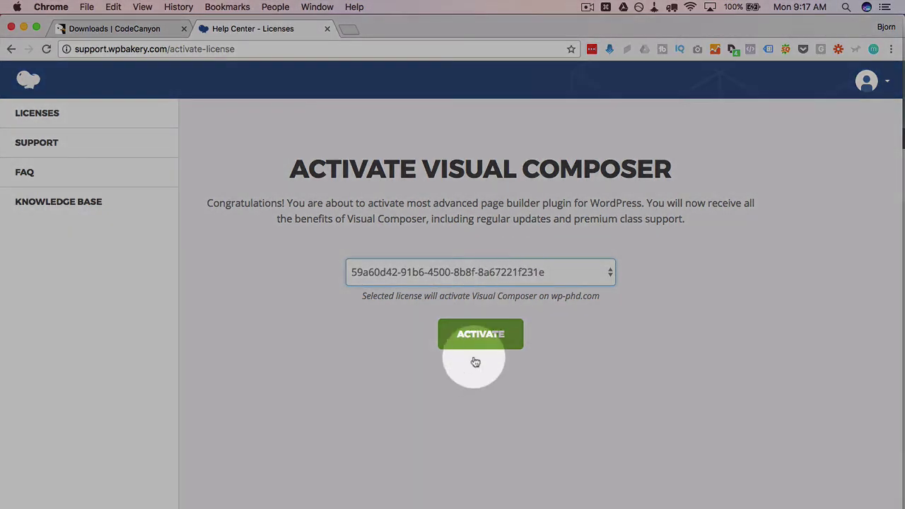
click(505, 340)
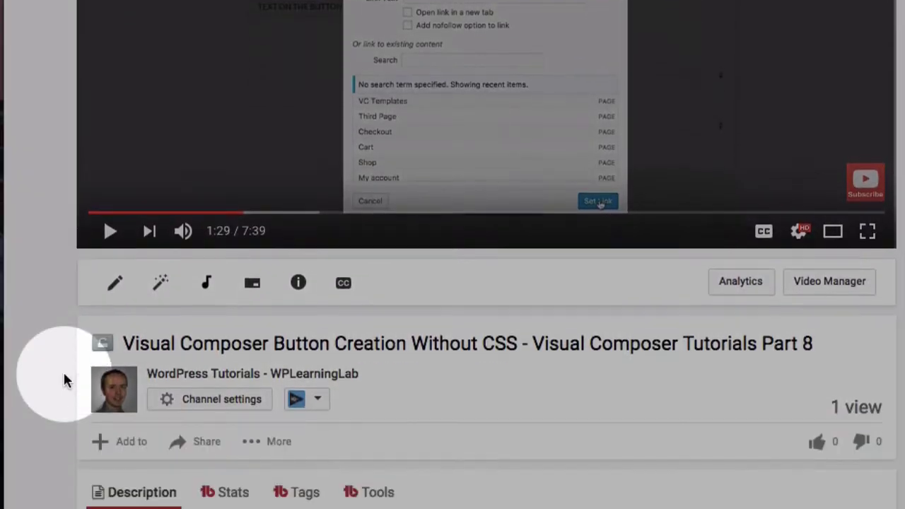
- Open the Visual Composer product page on CodeCanyon and add it to the cart
scroll(63, 379, down, 4)
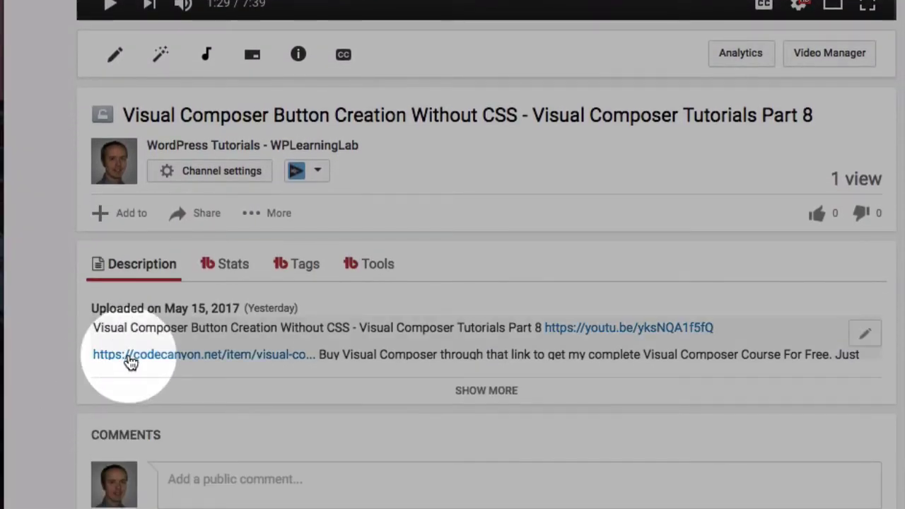
click(130, 357)
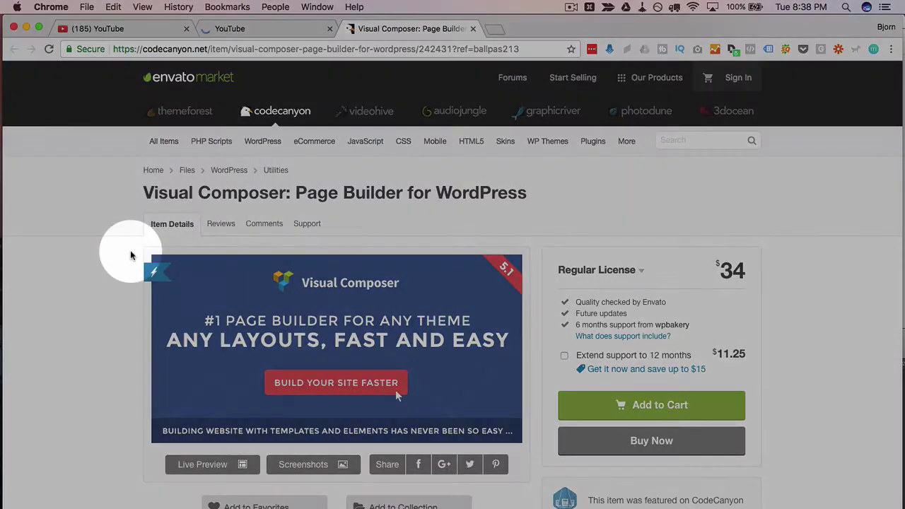
scroll(395, 347, down, 1)
scroll(131, 255, down, 2)
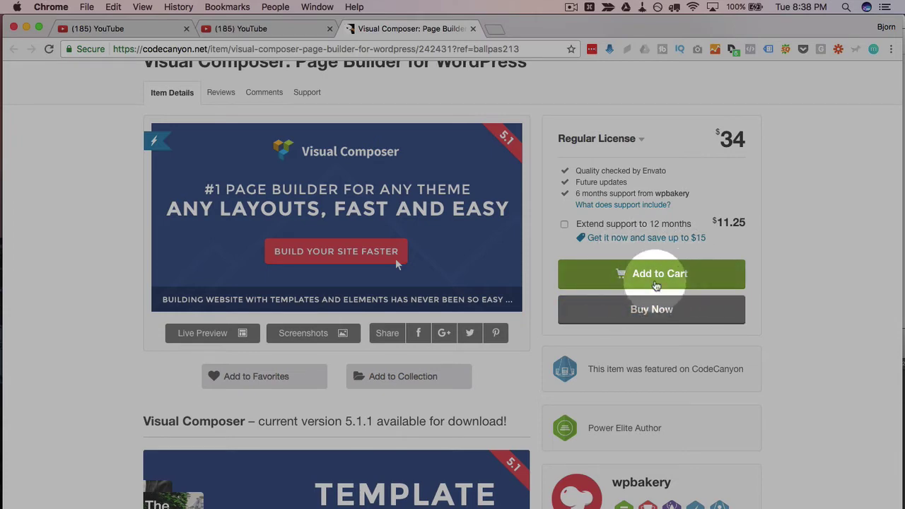
click(656, 285)
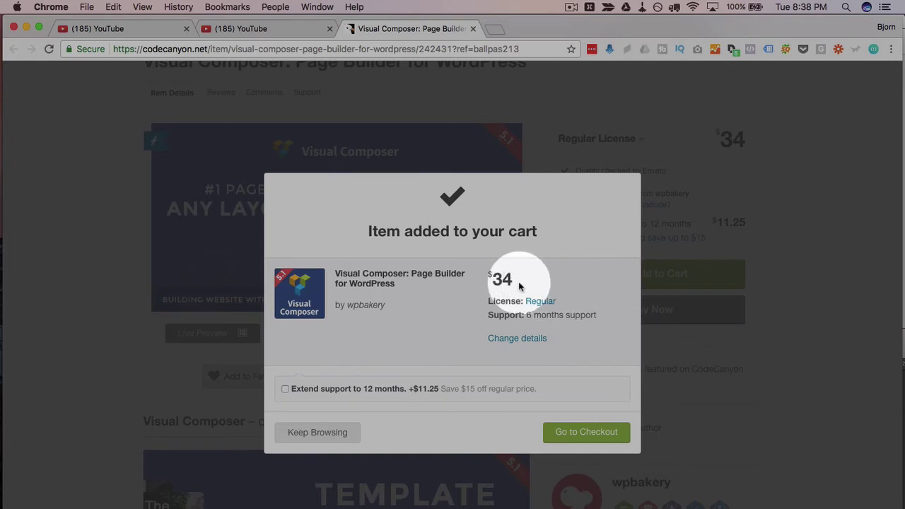
- Switch support to 12 months and back to 6, then enter the PayPal password
click(286, 390)
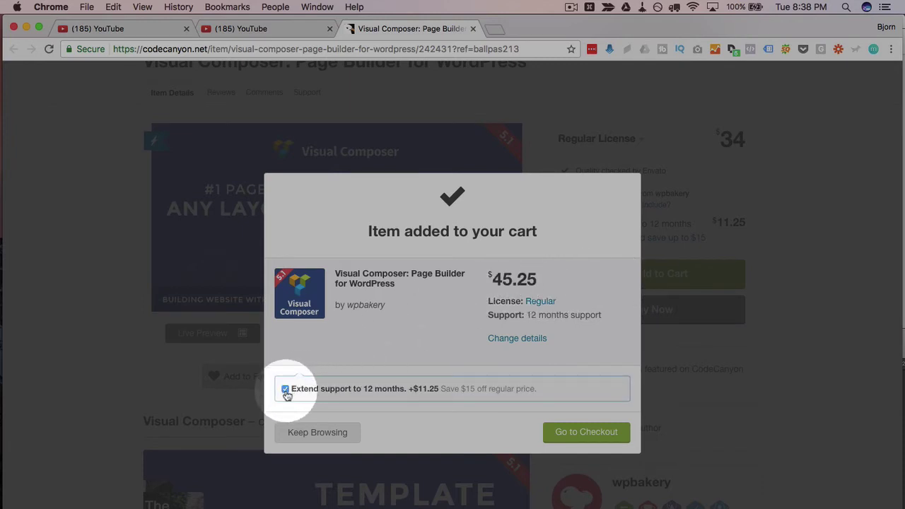
click(285, 390)
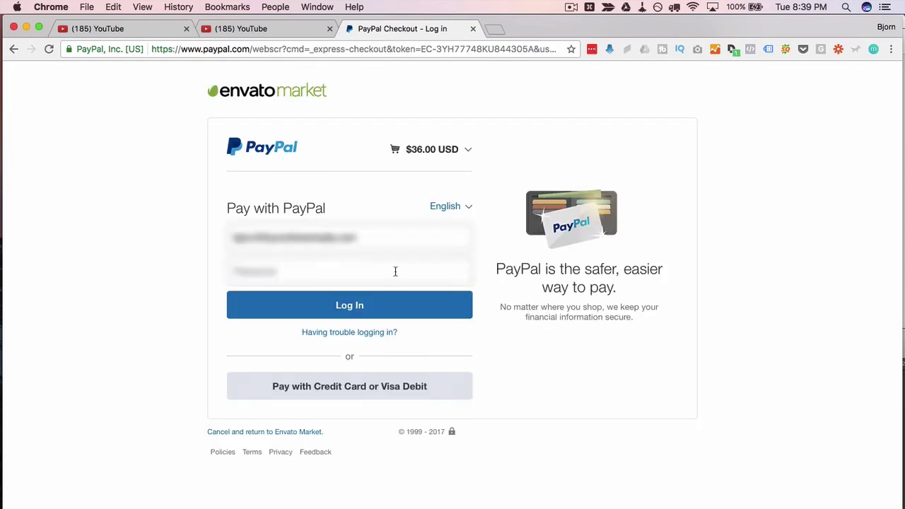
click(395, 271)
text(••)
- Finish the PayPal login and start forwarding the CodeCanyon purchase confirmation email
click(382, 313)
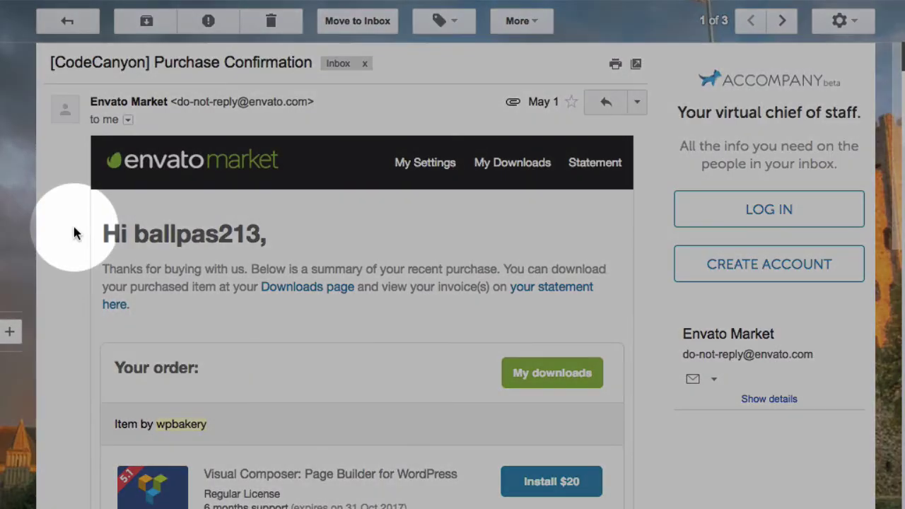
click(637, 101)
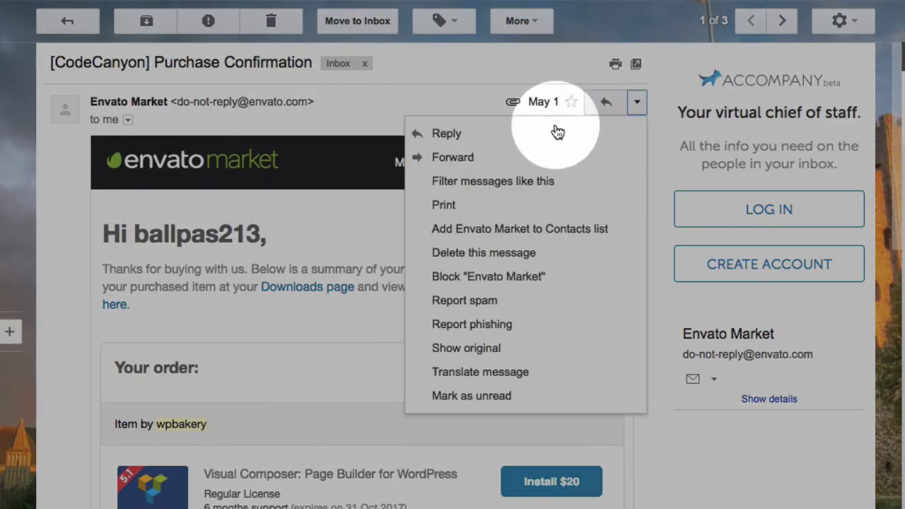
click(474, 164)
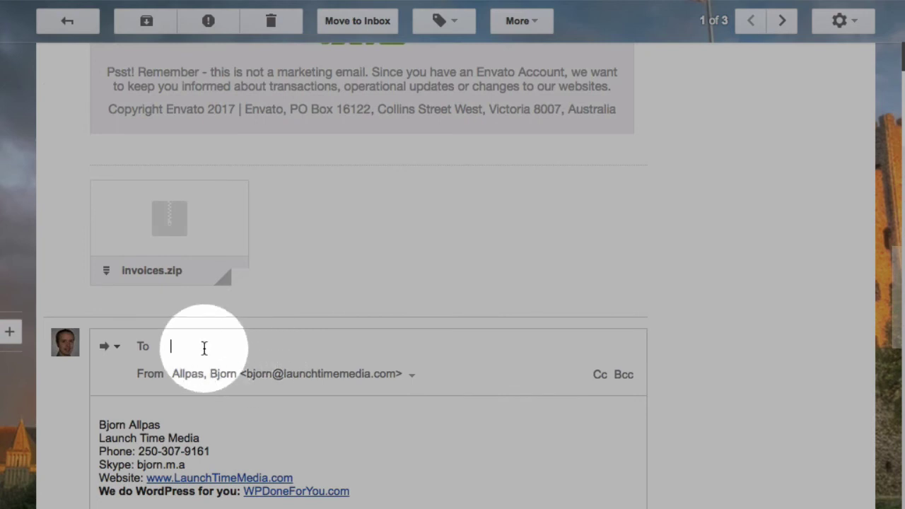
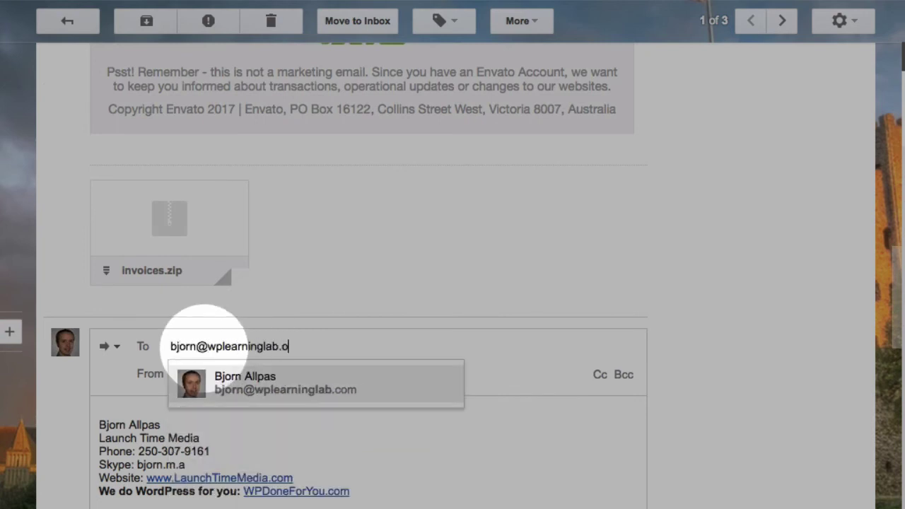
- Address the forward to the suggested contact's e-mail and scroll through the forwarded message
click(244, 378)
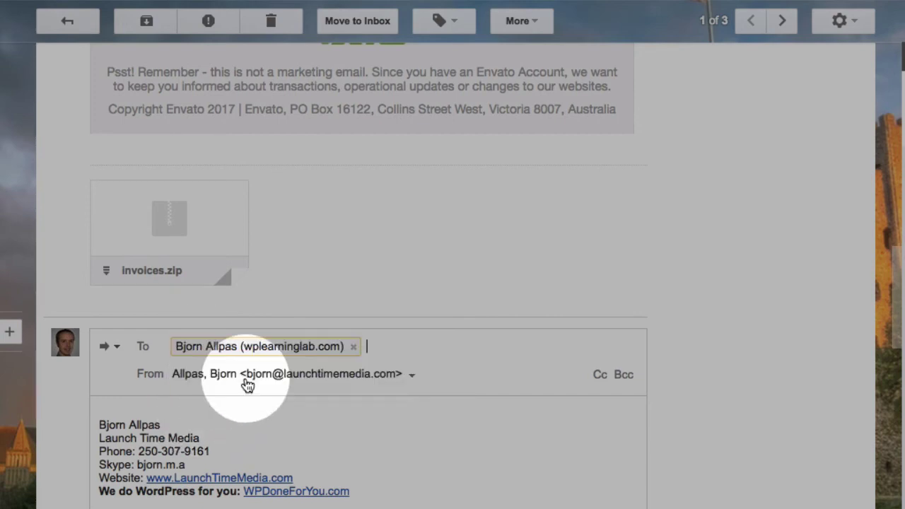
click(258, 415)
scroll(258, 415, down, 6)
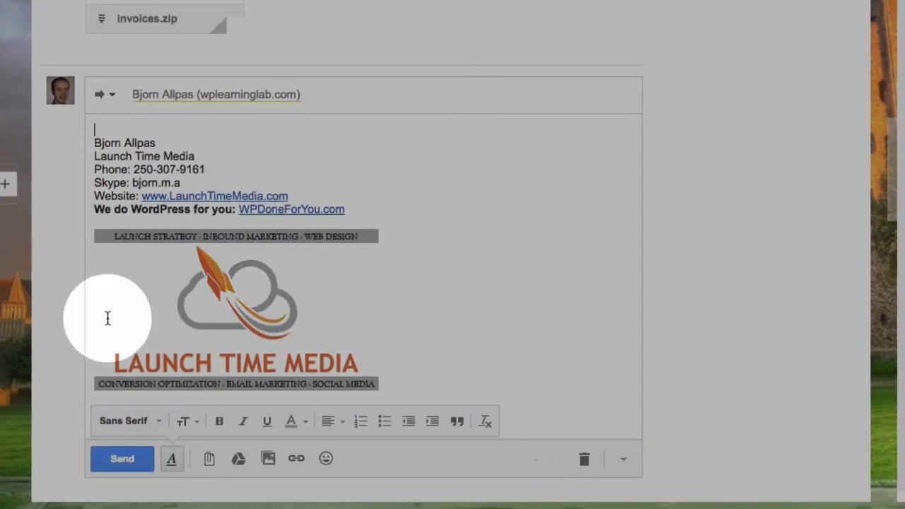
scroll(129, 283, down, 5)
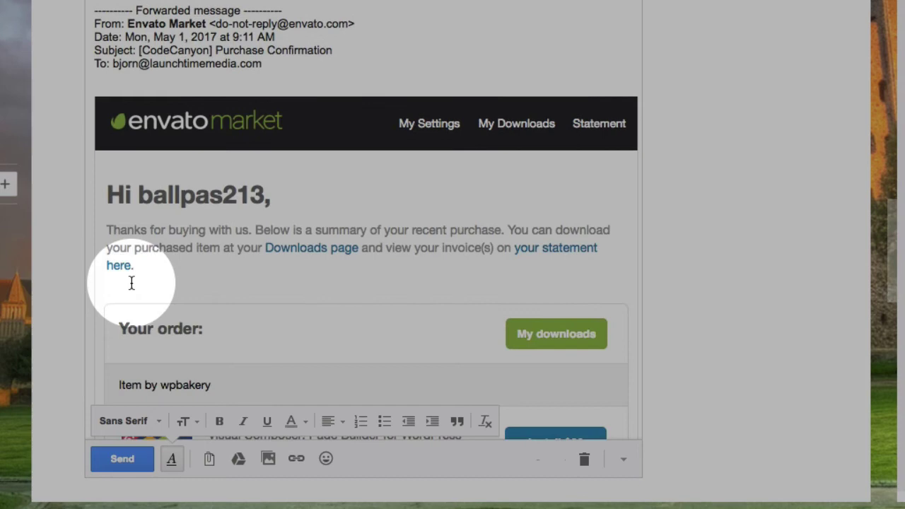